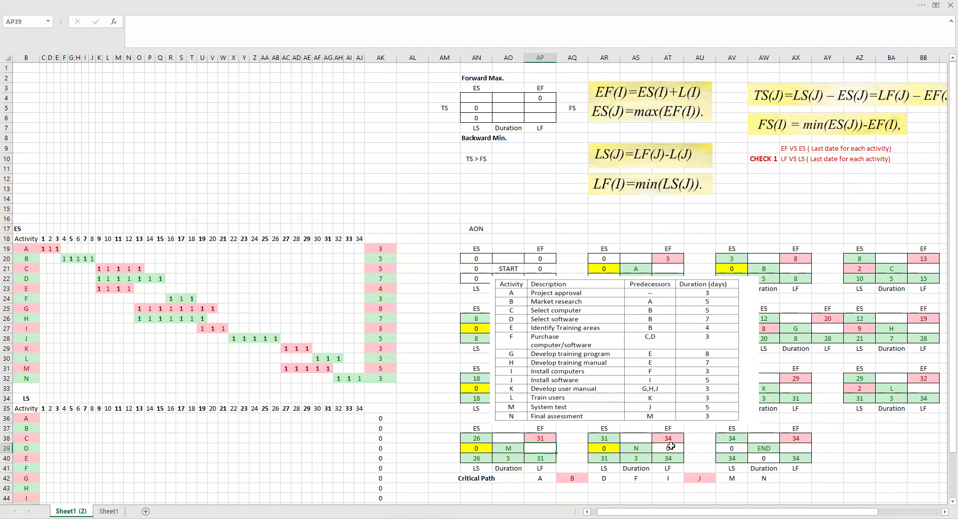
Enter a free slack of 0 for activity M and 2 for activity L in BB33, moving the activity table picture out of the way
{"action": "key", "text": "Return"}
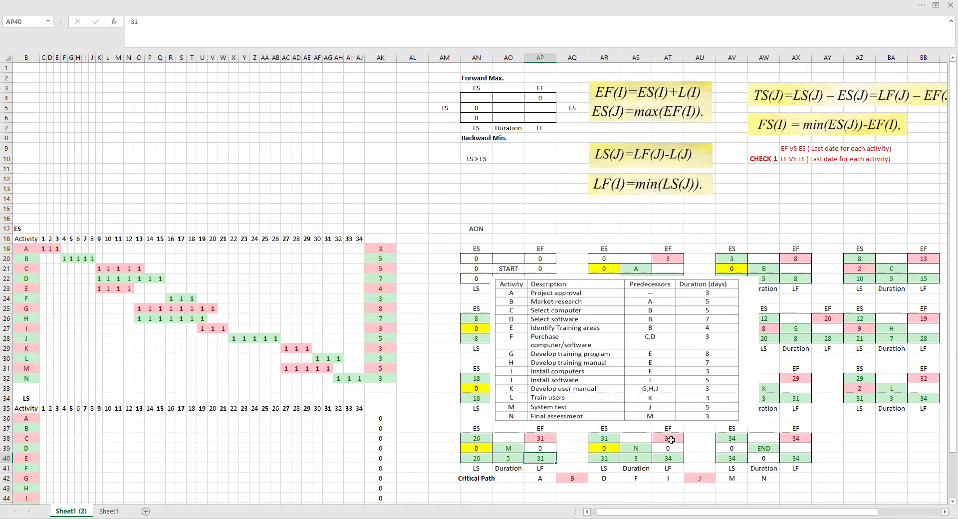
{"action": "left_click_drag", "start_coordinate": [747, 407], "coordinate": [953, 337]}
{"action": "left_click", "coordinate": [919, 387]}
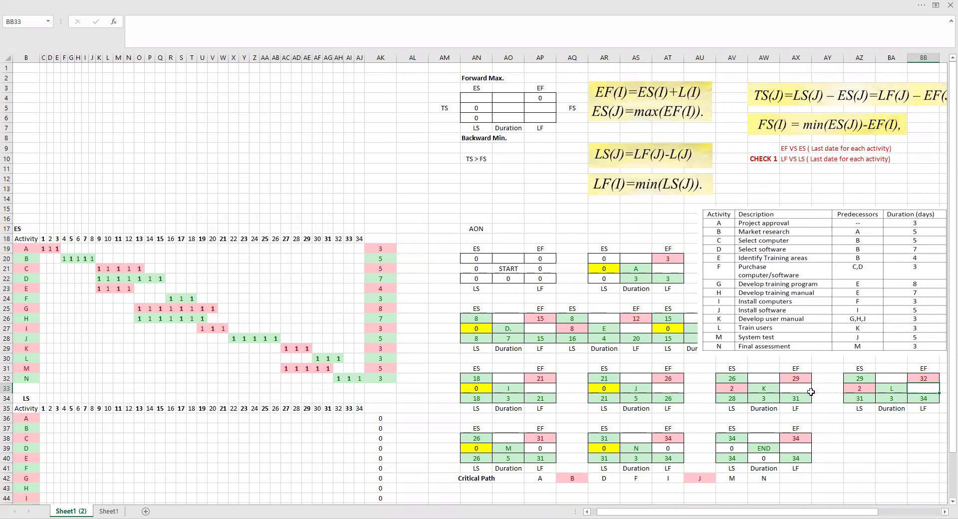
{"action": "type", "text": "2"}
Enter 0 as the free slack of activity K in AX33, shifting the activity table picture slightly sideways
{"action": "key", "text": "Left"}
{"action": "key", "text": "Left"}
{"action": "key", "text": "Left"}
{"action": "key", "text": "Left"}
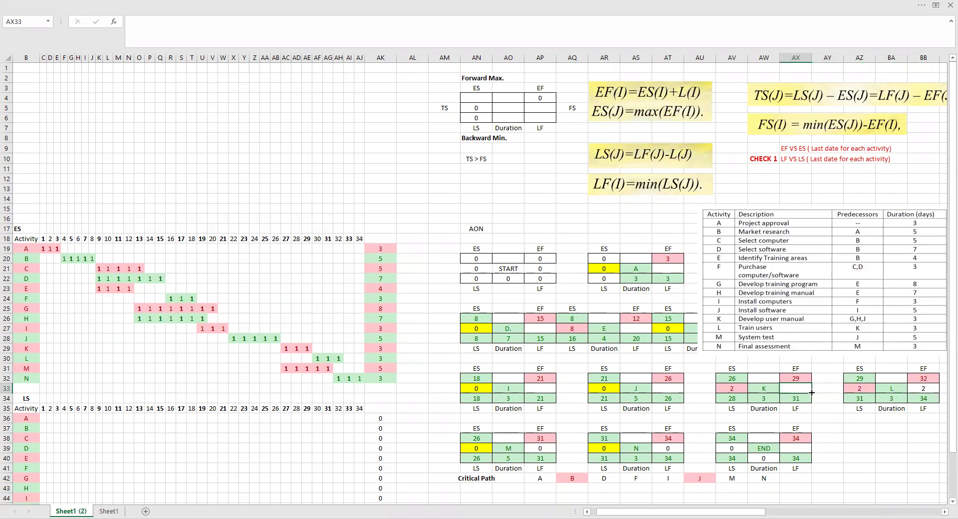
{"action": "left_click_drag", "start_coordinate": [780, 314], "coordinate": [756, 313]}
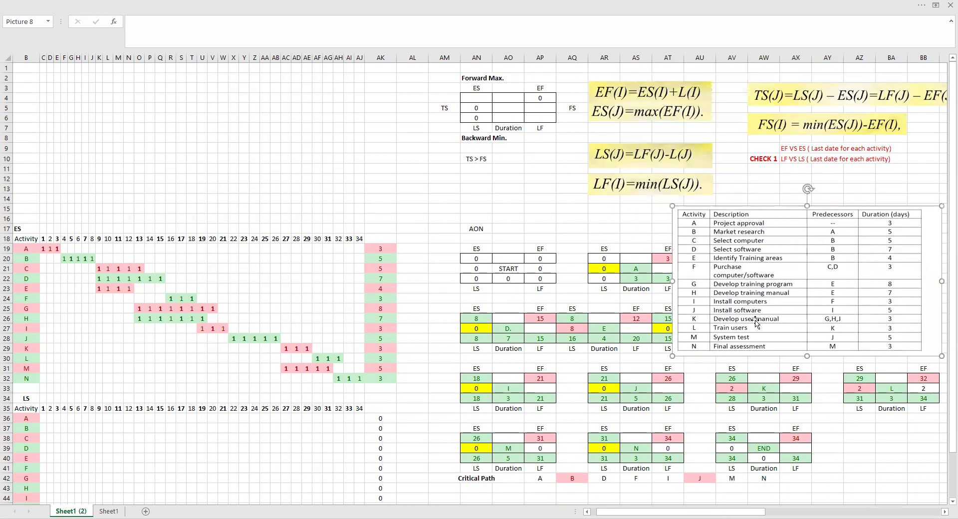
{"action": "left_click", "coordinate": [810, 389]}
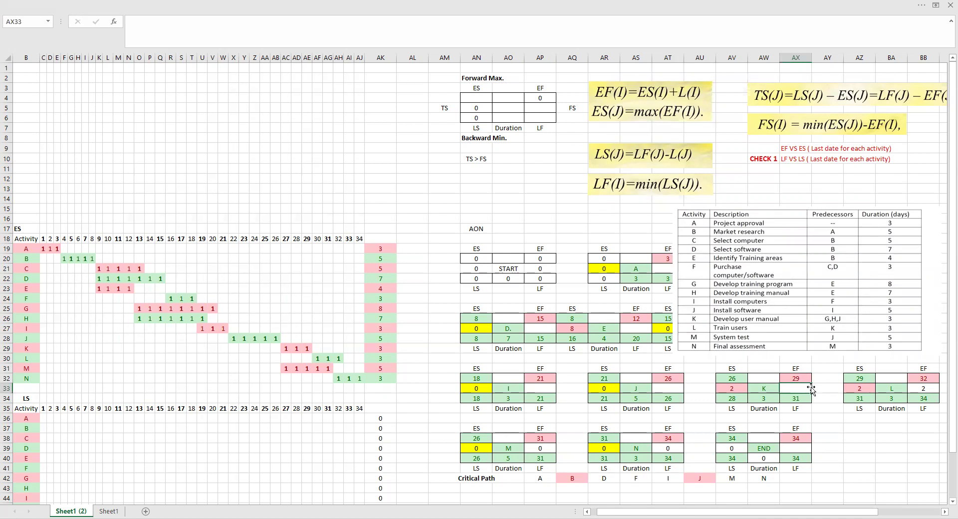
{"action": "type", "text": "0"}
Move the activity table picture above activity J's node and enter 0 as its free slack in AT33
{"action": "key", "text": "Left"}
{"action": "key", "text": "Left"}
{"action": "key", "text": "Left"}
{"action": "key", "text": "Left"}
{"action": "left_click_drag", "start_coordinate": [804, 319], "coordinate": [678, 323]}
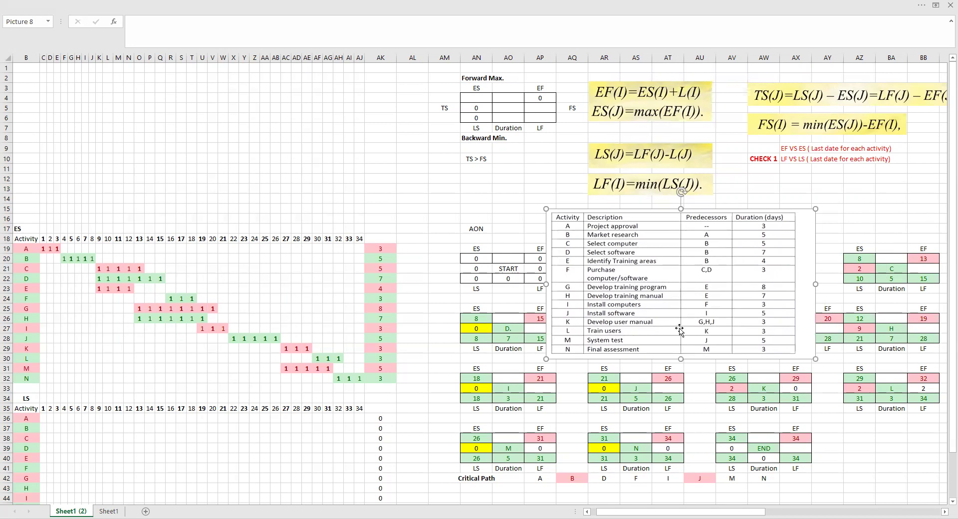
{"action": "left_click", "coordinate": [675, 379]}
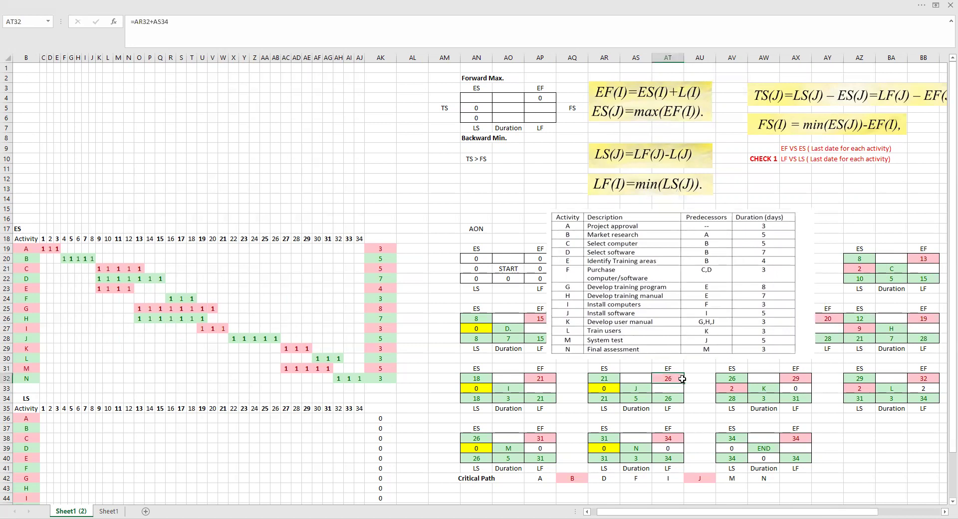
{"action": "left_click_drag", "start_coordinate": [644, 390], "coordinate": [673, 395]}
{"action": "left_click", "coordinate": [672, 389]}
{"action": "type", "text": "0"}
Move the activity table picture above activity I's node and enter 0 as its free slack in AP33
{"action": "key", "text": "Left"}
{"action": "key", "text": "Left"}
{"action": "key", "text": "Left"}
{"action": "key", "text": "Left"}
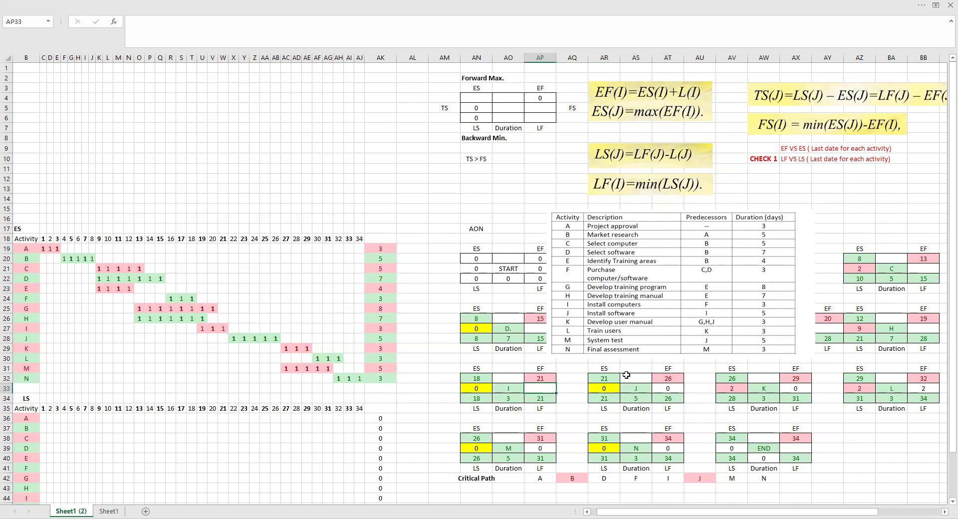
{"action": "left_click_drag", "start_coordinate": [708, 316], "coordinate": [630, 313]}
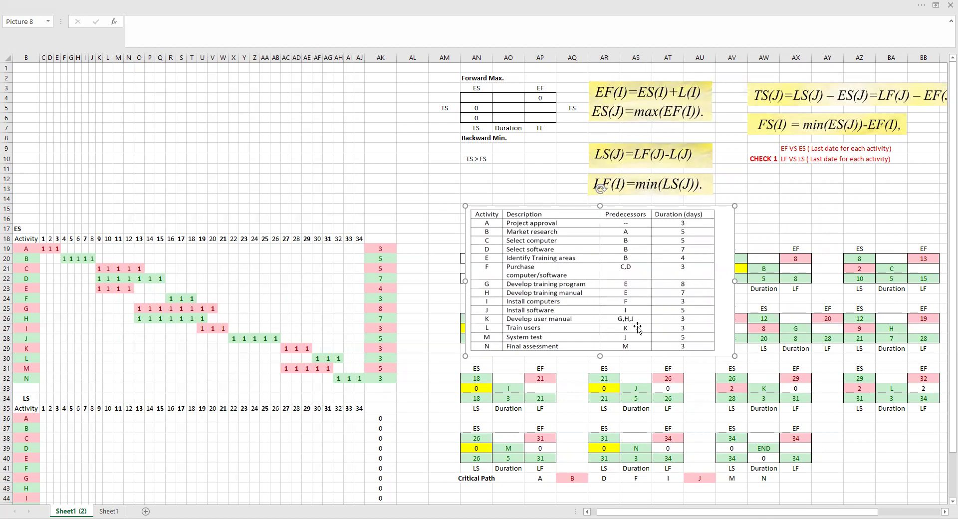
{"action": "left_click", "coordinate": [546, 389]}
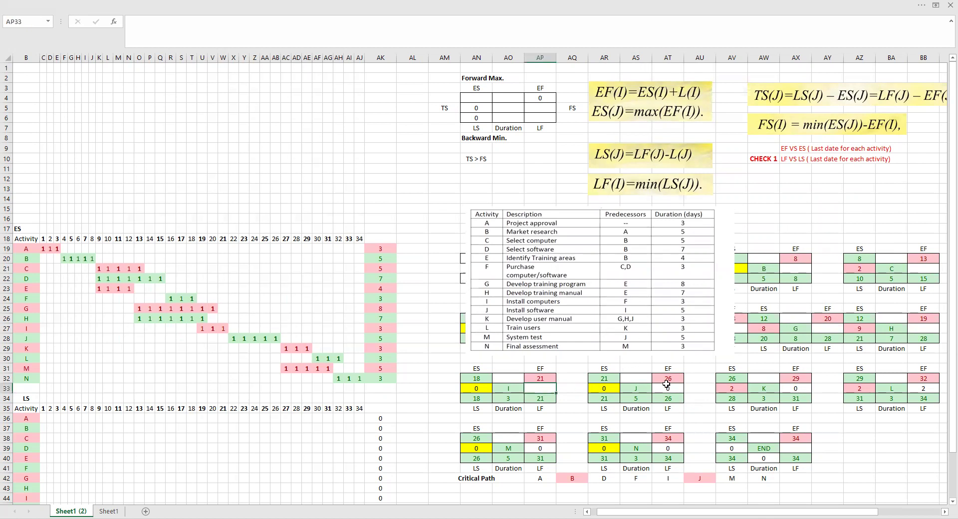
{"action": "key", "text": "ctrl+v"}
Clear the table picture from the network nodes and calculate activity H's free slack in BB27 as =AV32-BB26
{"action": "left_click_drag", "start_coordinate": [670, 303], "coordinate": [840, 260]}
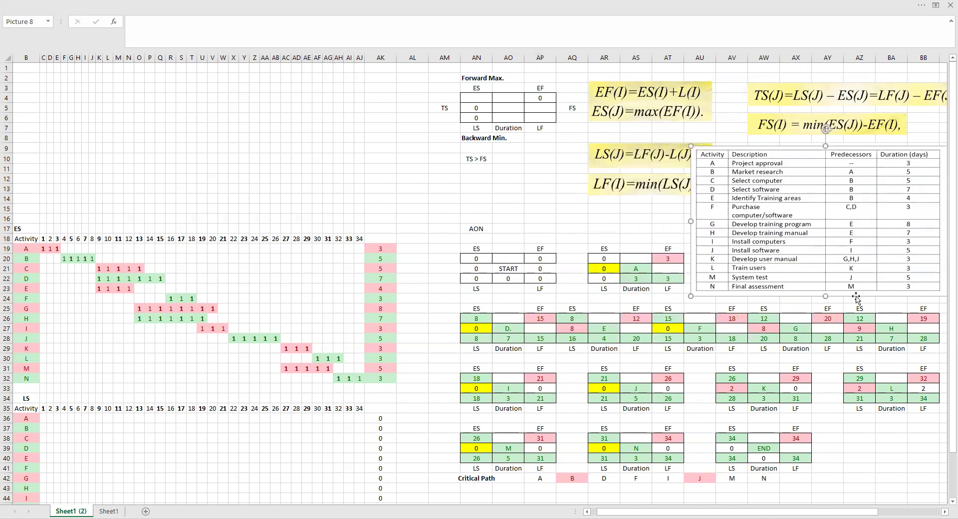
{"action": "left_click", "coordinate": [922, 331]}
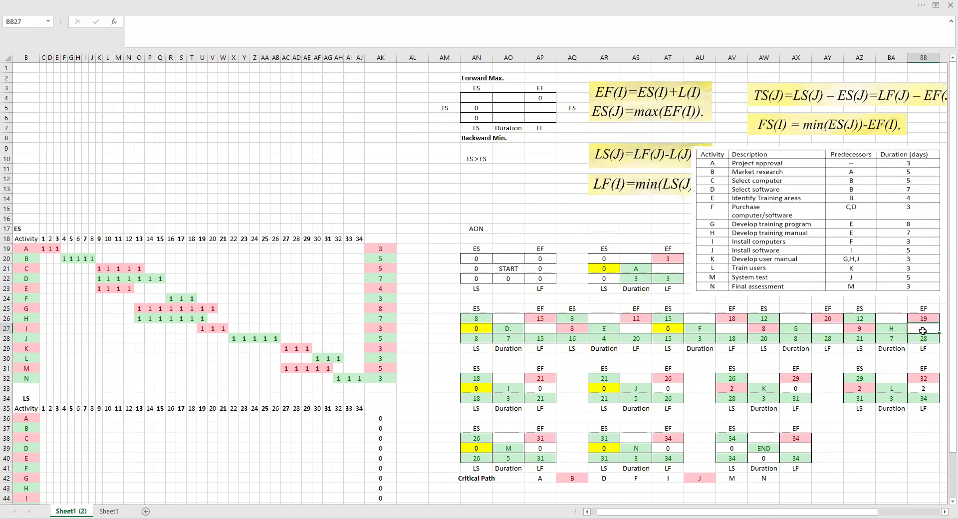
{"action": "type", "text": "="}
{"action": "left_click", "coordinate": [729, 376]}
{"action": "type", "text": "-"}
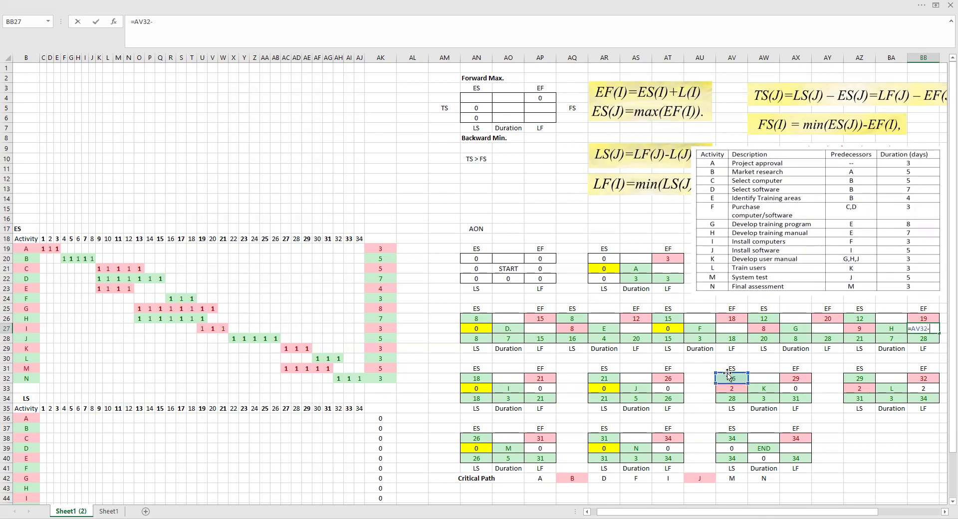
{"action": "left_click", "coordinate": [927, 318]}
{"action": "key", "text": "Return"}
Reposition the activity table picture and calculate activity G's free slack in AY27 as =AV32-AY26
{"action": "left_click_drag", "start_coordinate": [879, 264], "coordinate": [807, 269]}
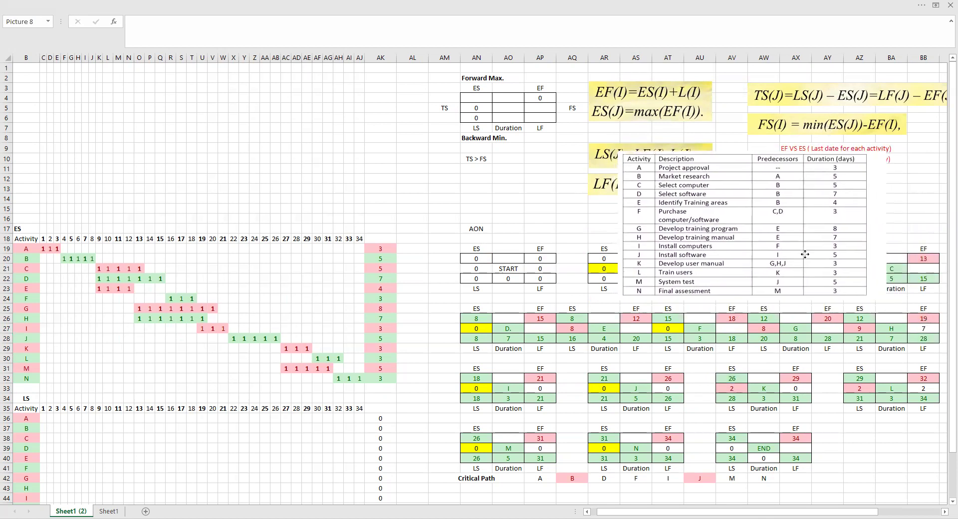
{"action": "left_click", "coordinate": [824, 328]}
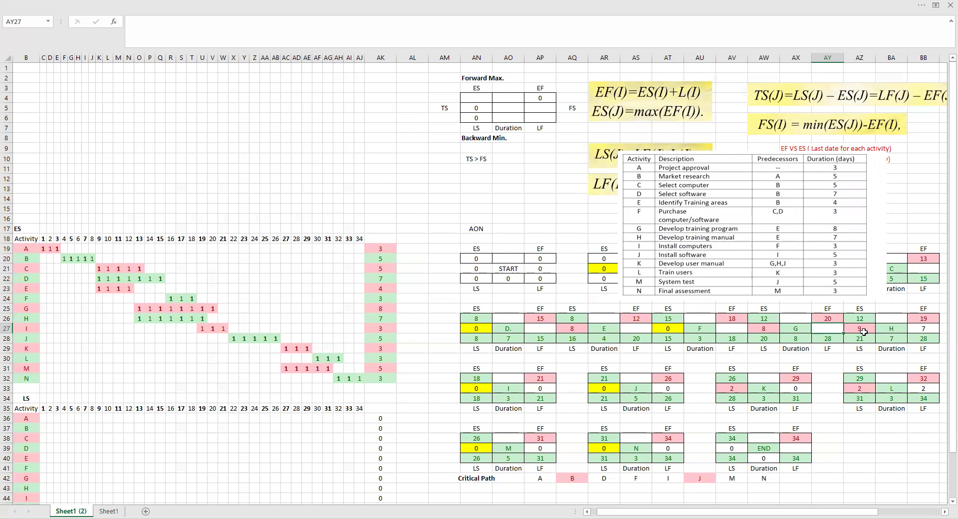
{"action": "type", "text": "="}
{"action": "left_click", "coordinate": [728, 380]}
{"action": "type", "text": "-"}
{"action": "left_click", "coordinate": [826, 318]}
{"action": "key", "text": "Return"}
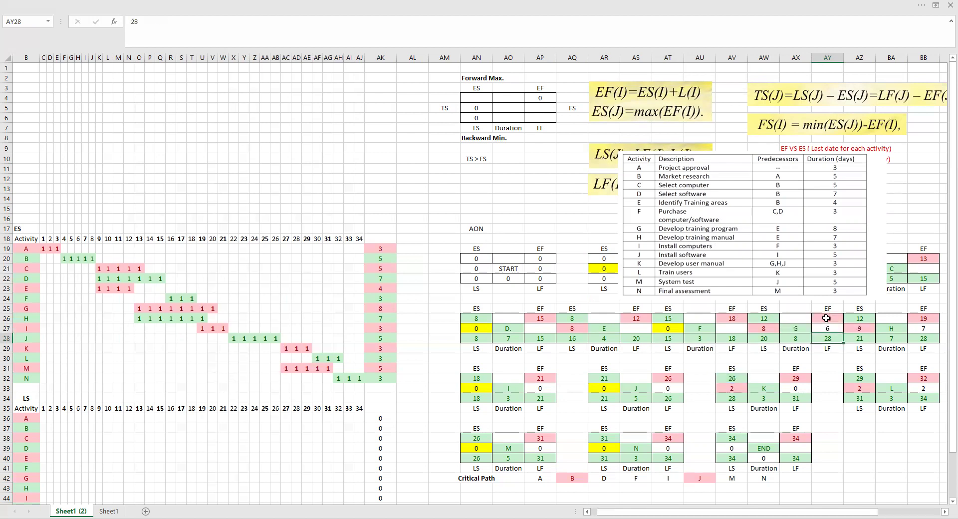
Reposition the activity table picture and calculate activity F's free slack in AV27 as =AN32-AV26
{"action": "left_click_drag", "start_coordinate": [756, 246], "coordinate": [685, 248]}
{"action": "left_click", "coordinate": [728, 330]}
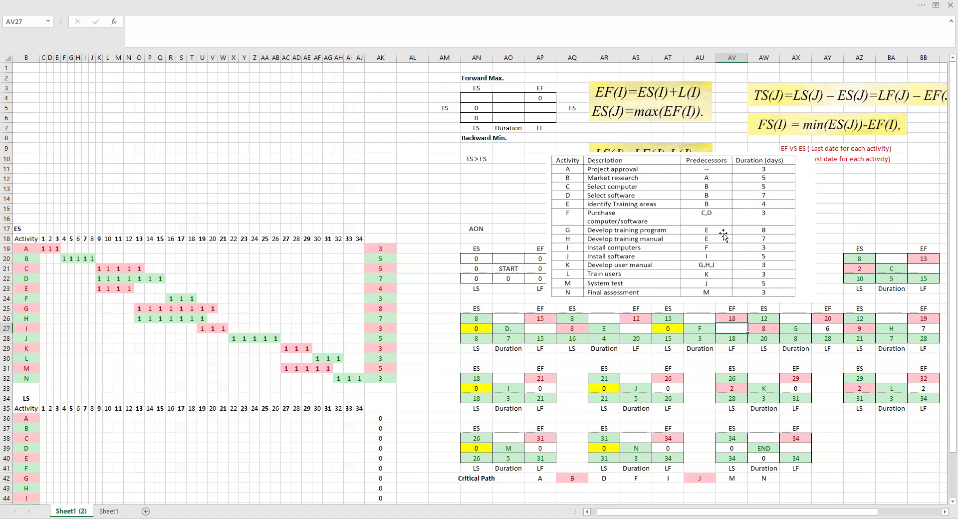
{"action": "type", "text": "="}
{"action": "key", "text": "Up"}
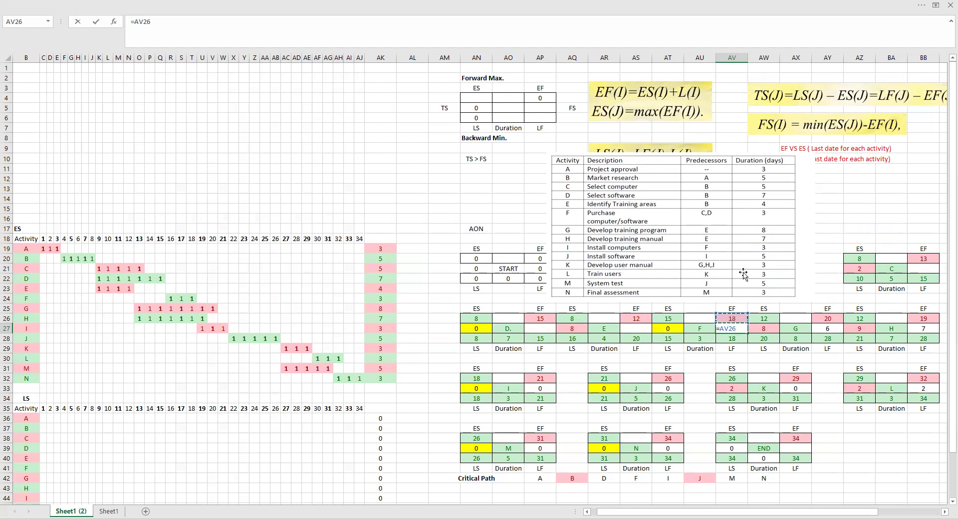
{"action": "left_click", "coordinate": [476, 379]}
{"action": "type", "text": "-"}
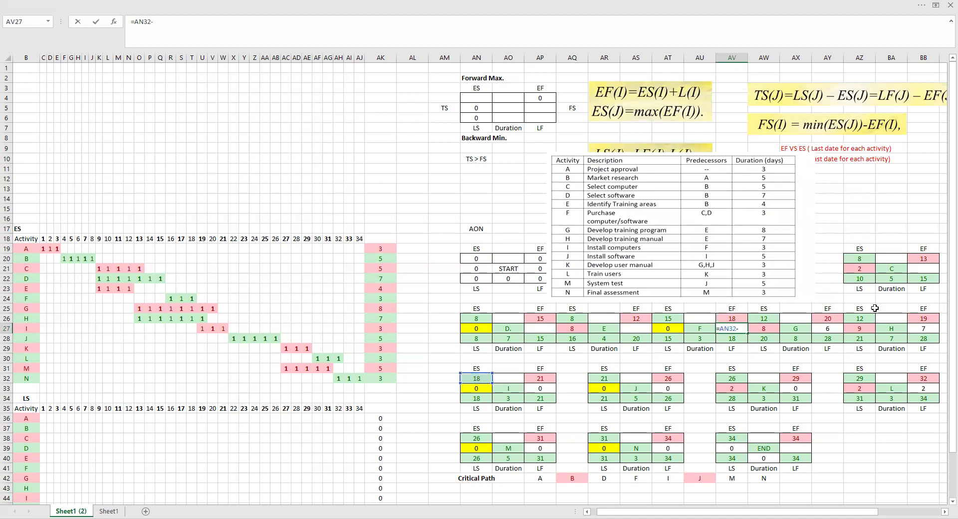
{"action": "left_click", "coordinate": [728, 319]}
{"action": "key", "text": "Return"}
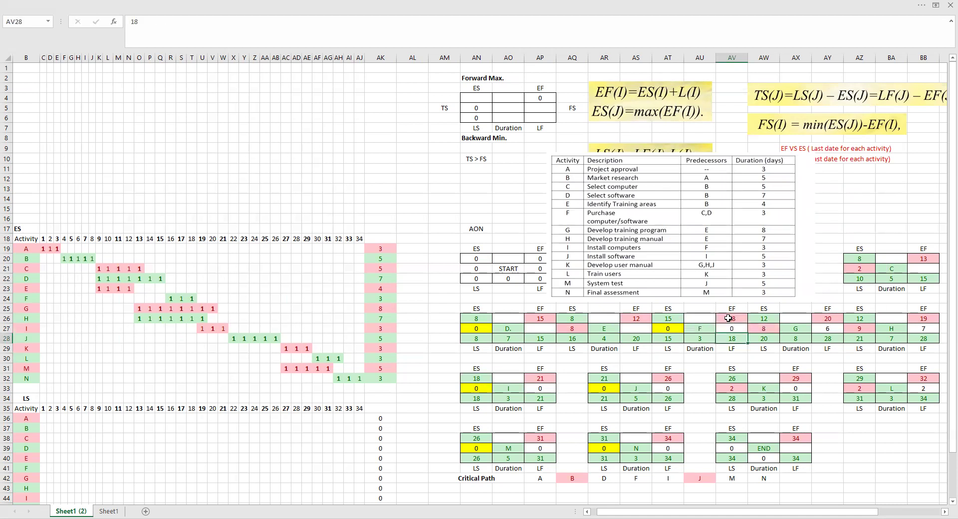
Shift the activity table picture above activity E's node and enter 0 as its free slack in AS27
{"action": "left_click", "coordinate": [625, 319]}
{"action": "left_click", "coordinate": [625, 329]}
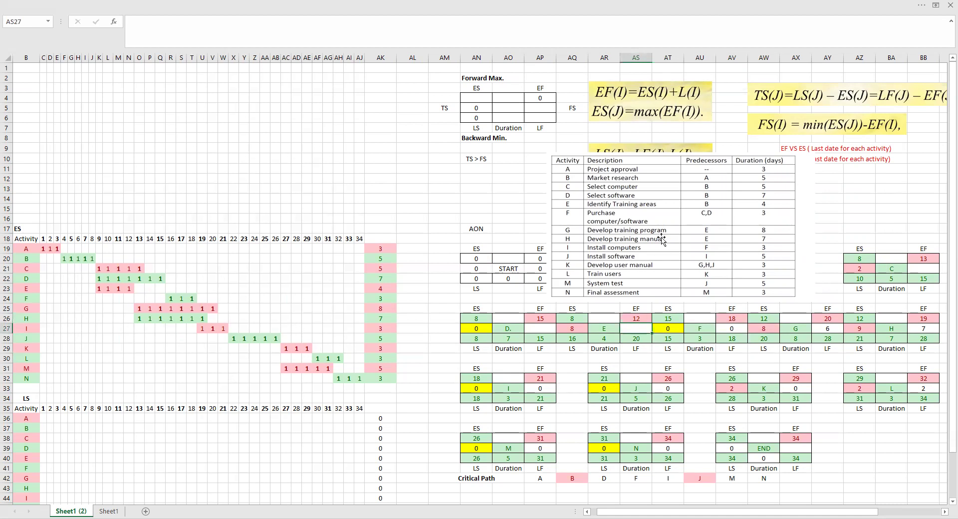
{"action": "left_click_drag", "start_coordinate": [662, 240], "coordinate": [635, 239]}
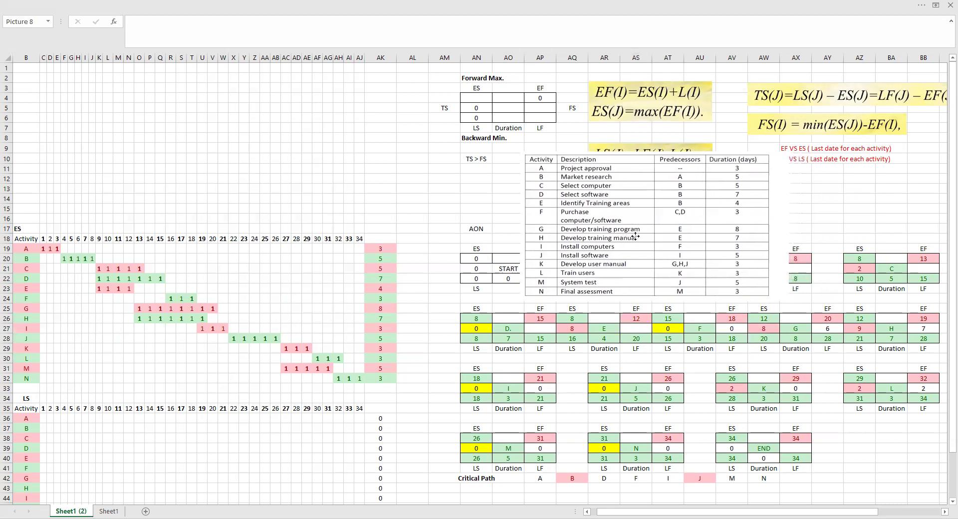
{"action": "left_click", "coordinate": [636, 324]}
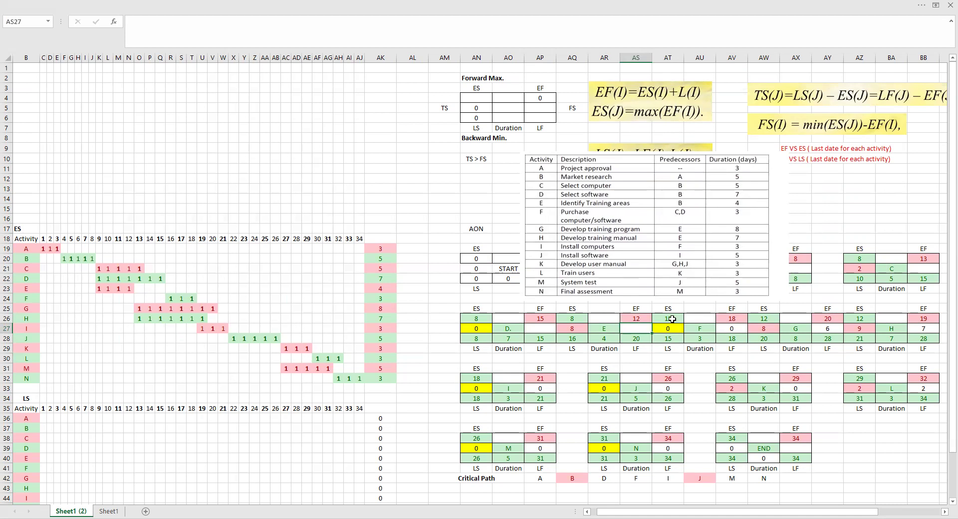
{"action": "left_click", "coordinate": [772, 317]}
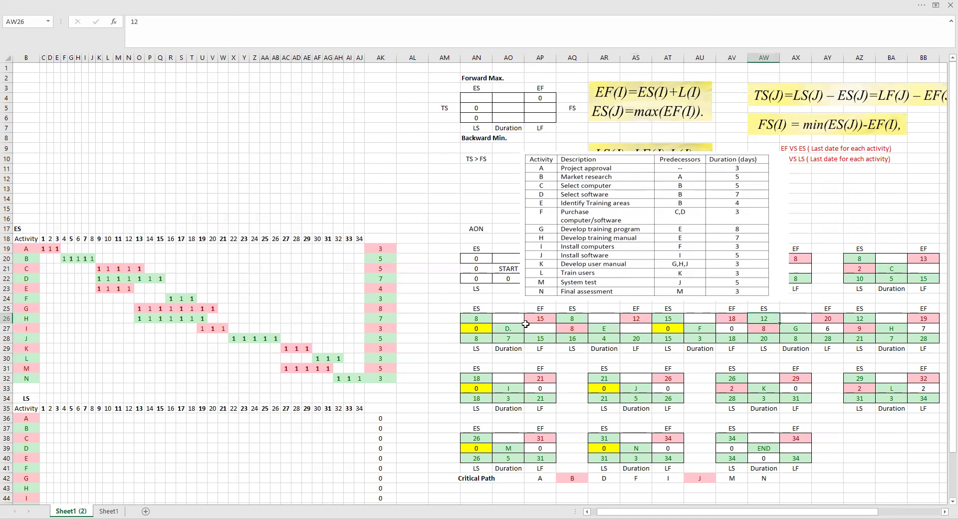
{"action": "left_click", "coordinate": [645, 325]}
{"action": "type", "text": "0"}
Reposition the activity table picture and calculate activity D's free slack in AP27 as =AT26-AP26
{"action": "key", "text": "Left"}
{"action": "key", "text": "Left"}
{"action": "key", "text": "Left"}
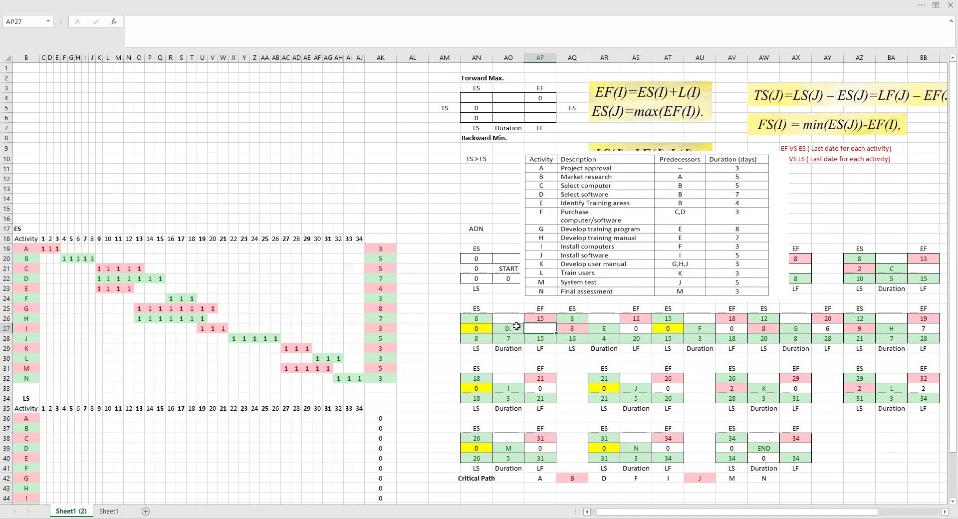
{"action": "left_click_drag", "start_coordinate": [588, 240], "coordinate": [435, 240]}
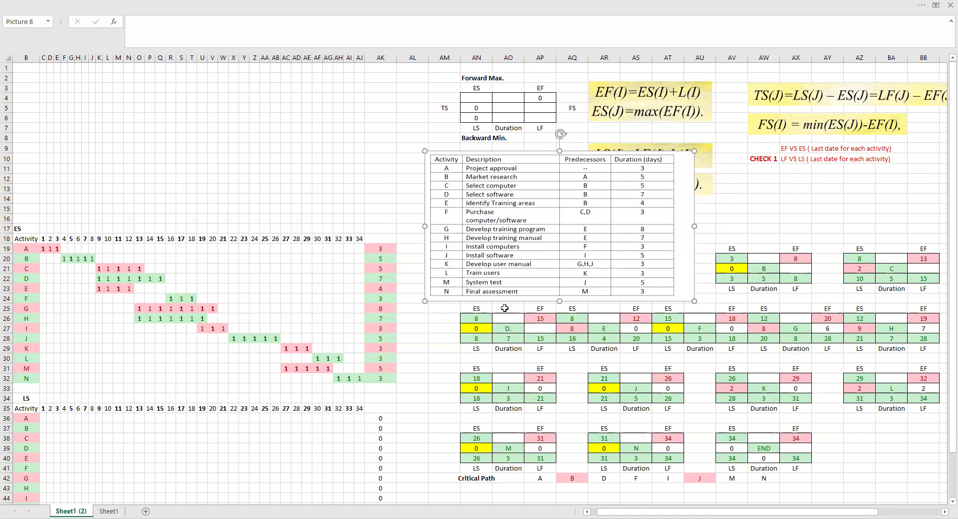
{"action": "left_click", "coordinate": [543, 328]}
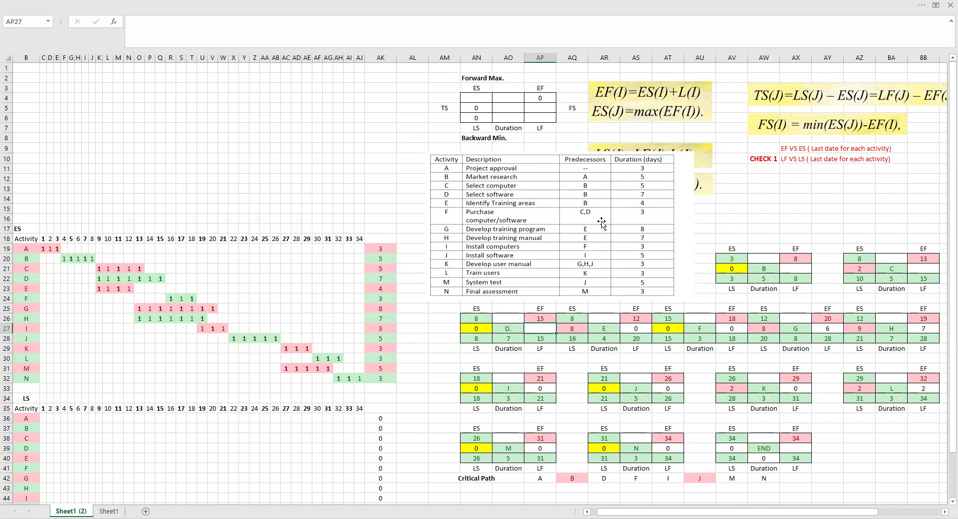
{"action": "type", "text": "="}
{"action": "left_click", "coordinate": [679, 318]}
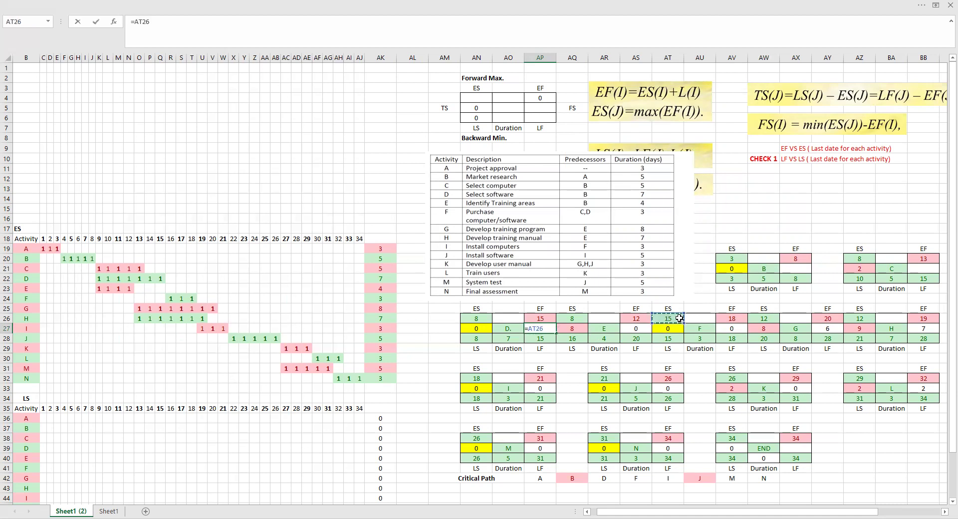
{"action": "type", "text": "-"}
{"action": "left_click", "coordinate": [533, 320]}
{"action": "key", "text": "Return"}
Move the table picture above the first row of nodes and calculate activity C's free slack in BB21 as =AT26-BB20
{"action": "left_click_drag", "start_coordinate": [572, 239], "coordinate": [805, 156]}
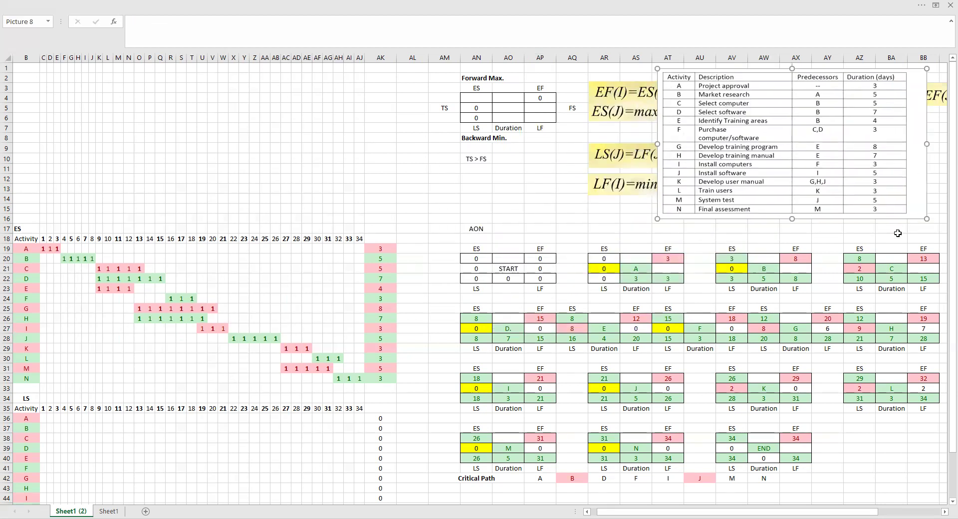
{"action": "left_click", "coordinate": [924, 267]}
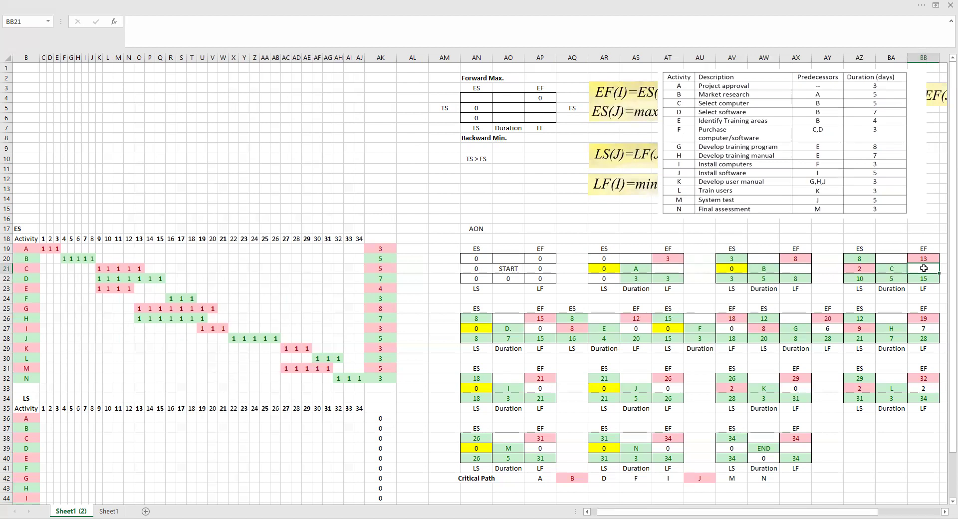
{"action": "type", "text": "="}
{"action": "left_click", "coordinate": [679, 318]}
{"action": "type", "text": "-"}
{"action": "left_click", "coordinate": [922, 256]}
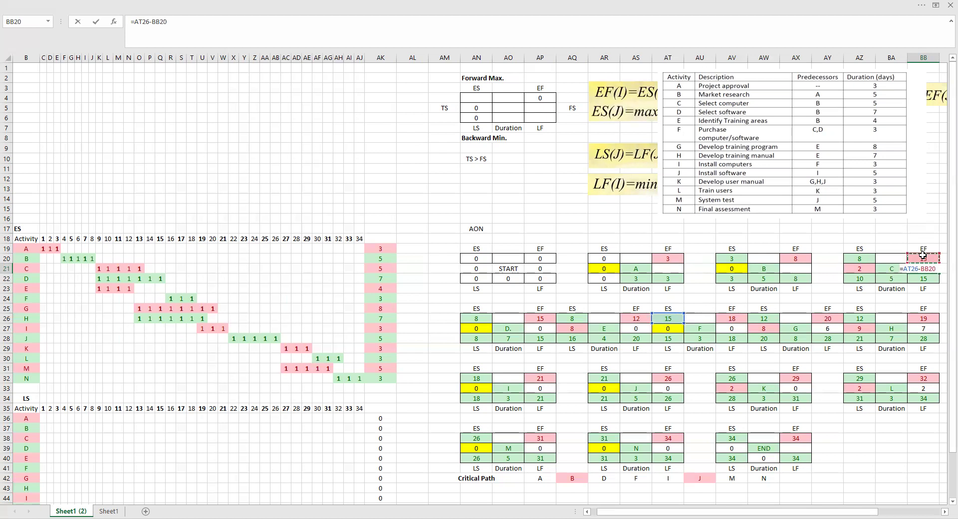
{"action": "key", "text": "Return"}
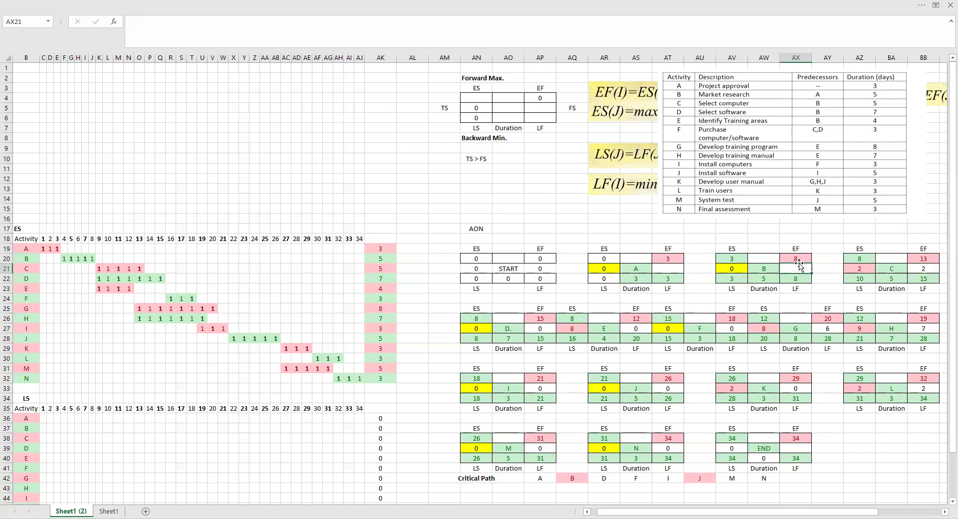
Reposition the activity table picture above activity B's node and enter 0 as its free slack in AX21
{"action": "left_click", "coordinate": [711, 134]}
{"action": "left_click_drag", "start_coordinate": [712, 133], "coordinate": [661, 139]}
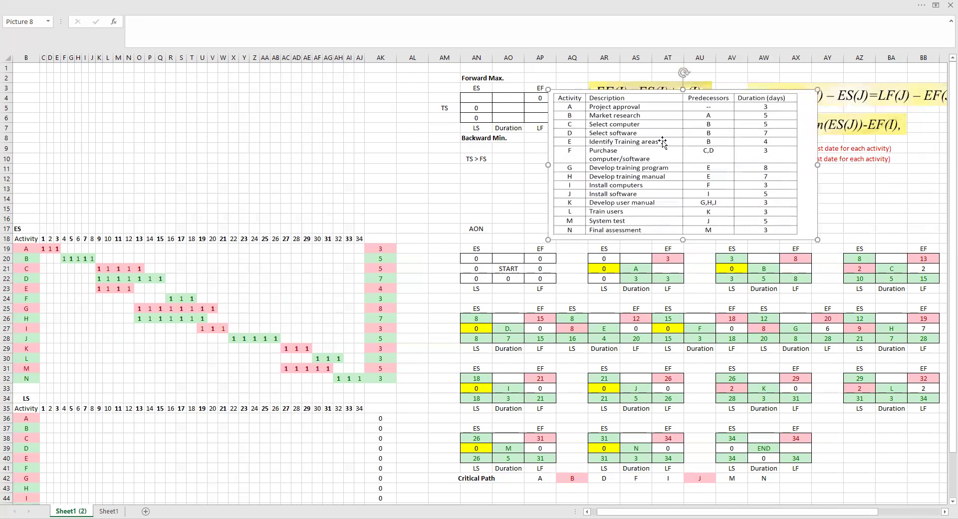
{"action": "left_click", "coordinate": [788, 267]}
{"action": "type", "text": "0"}
Enter 0 as the free slack of activity A in AT21
{"action": "key", "text": "Left"}
{"action": "key", "text": "Left"}
{"action": "key", "text": "Left"}
{"action": "key", "text": "Left"}
{"action": "type", "text": "0"}
{"action": "key", "text": "Return"}
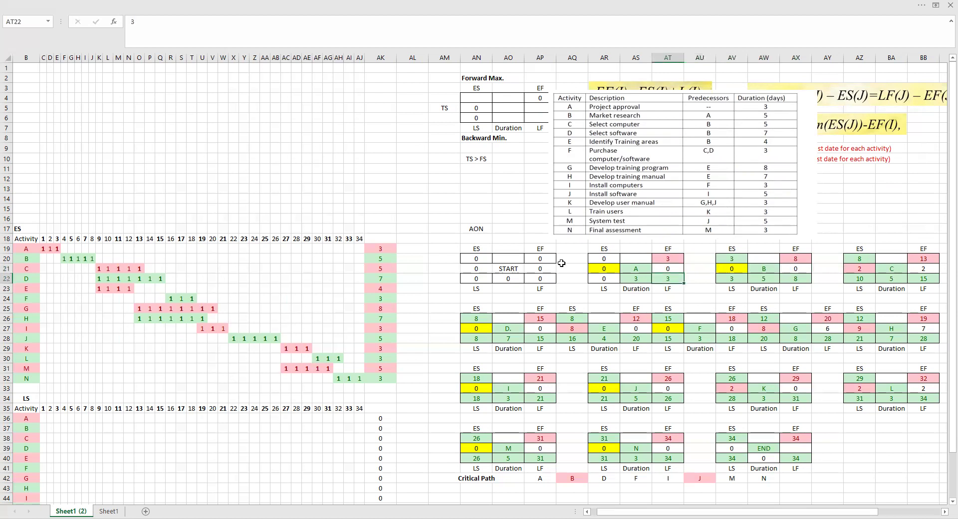